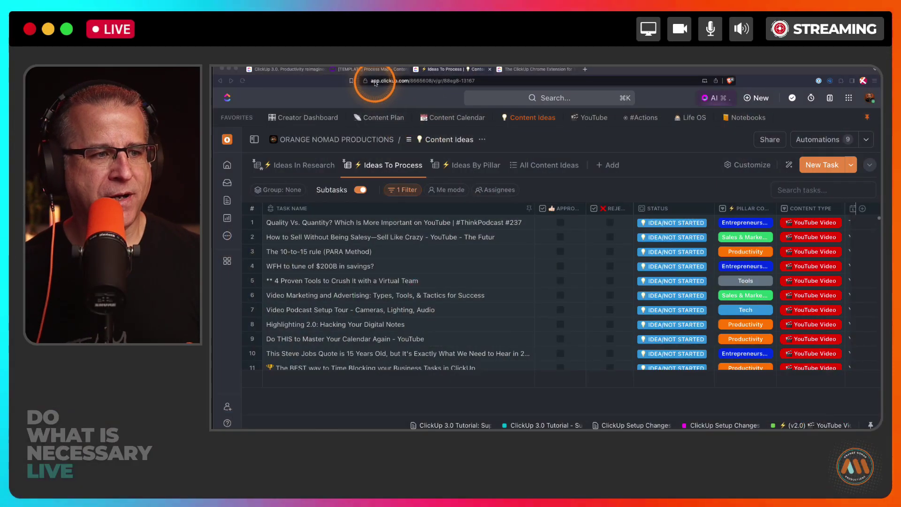
- Switch to Whimsical's Content Production process map and zoom out to see all its phases, settling at 44%
{"action": "left_click", "coordinate": [368, 69]}
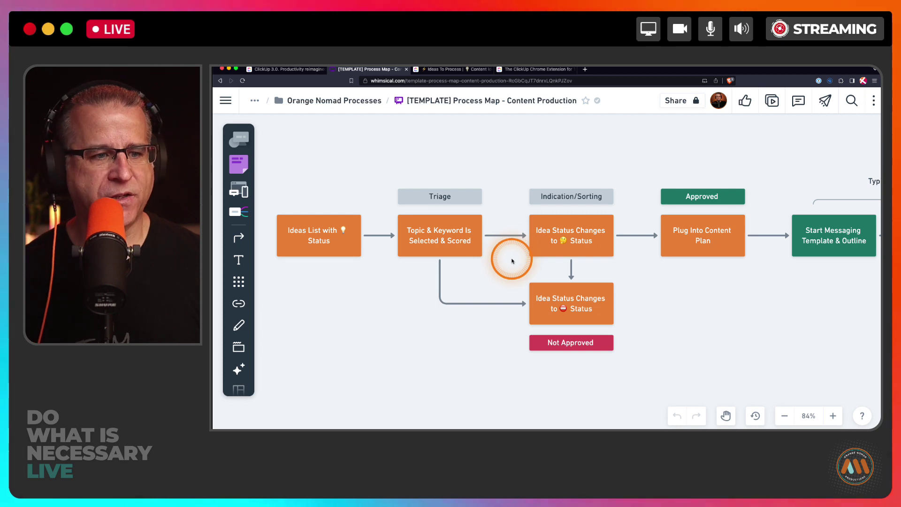
{"action": "scroll", "coordinate": [512, 261], "scroll_direction": "down", "scroll_amount": 10}
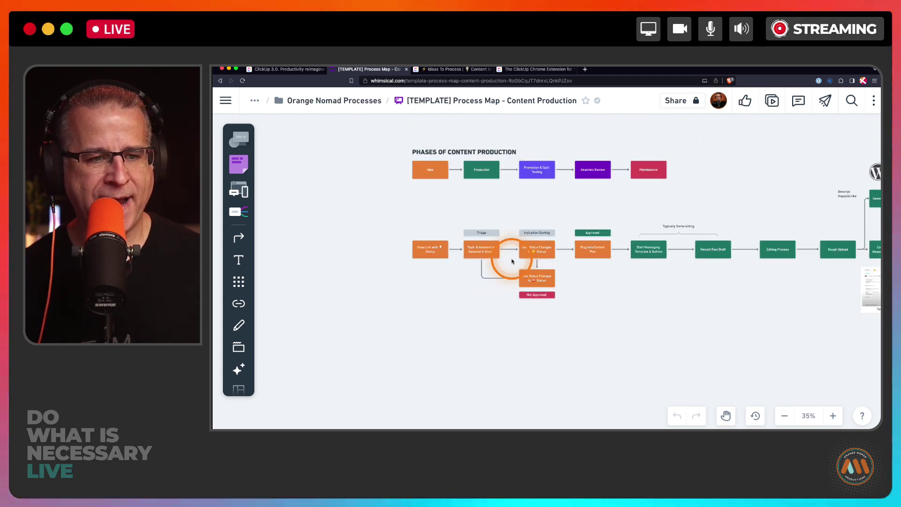
{"action": "scroll", "coordinate": [512, 261], "scroll_direction": "down", "scroll_amount": 2}
{"action": "right_click", "coordinate": [605, 313]}
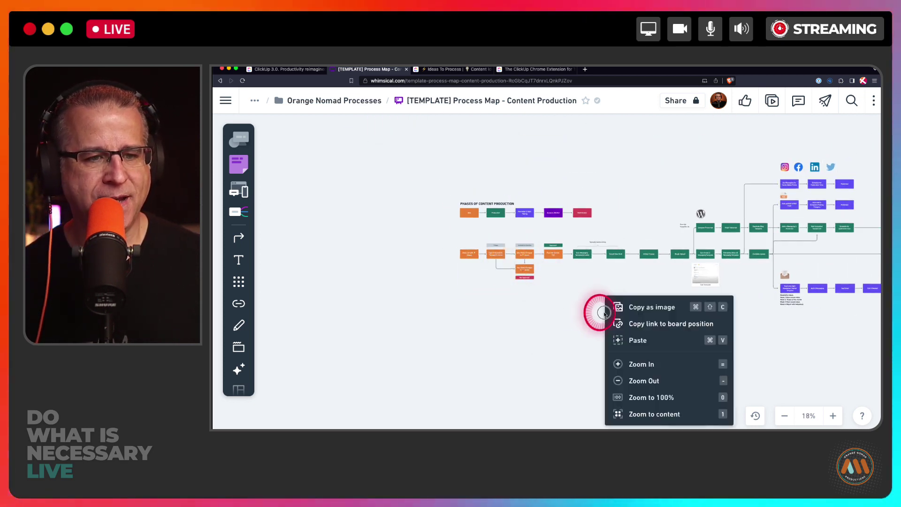
{"action": "left_click", "coordinate": [574, 314]}
{"action": "scroll", "coordinate": [571, 315], "scroll_direction": "right", "scroll_amount": 6}
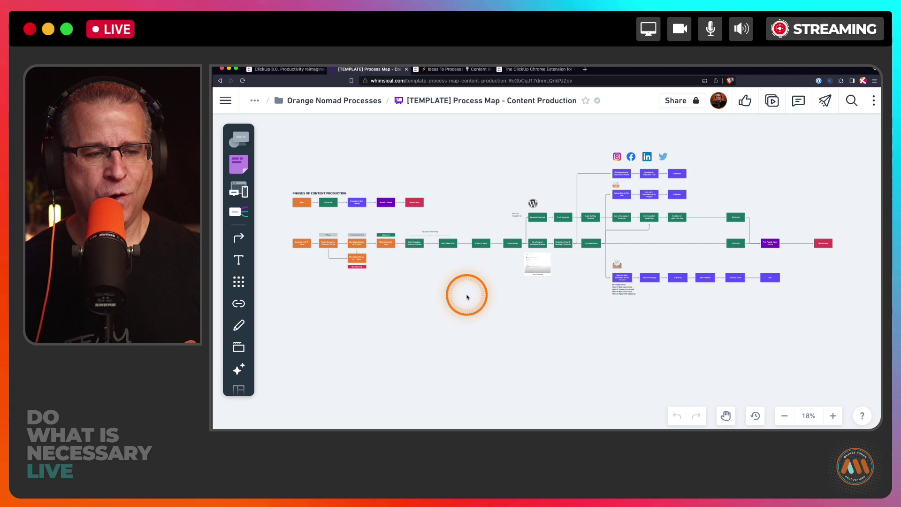
{"action": "scroll", "coordinate": [407, 220], "scroll_direction": "up", "scroll_amount": 3}
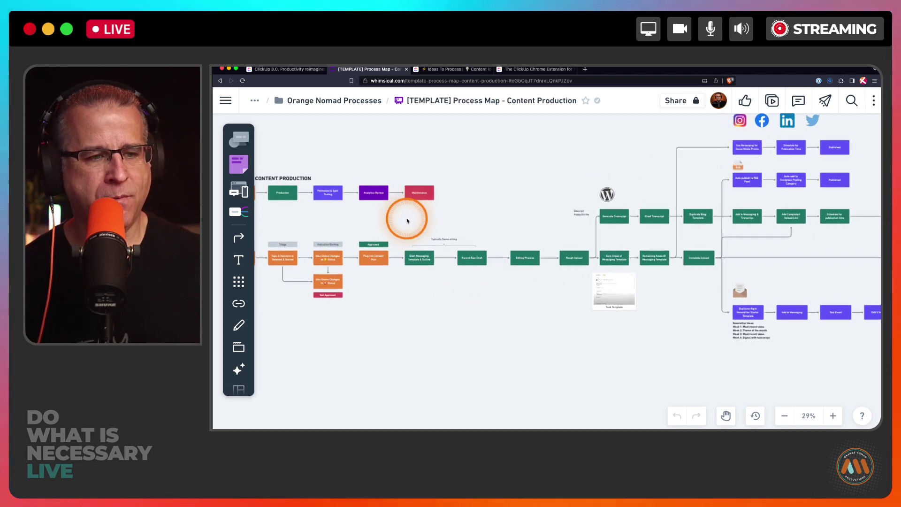
{"action": "scroll", "coordinate": [407, 220], "scroll_direction": "left", "scroll_amount": 4}
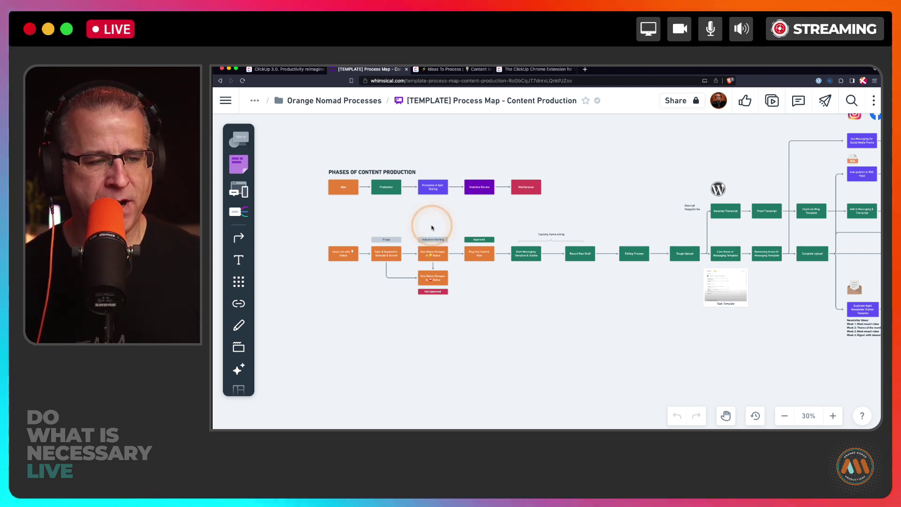
- Zoom the map to about 75% on the Triage, Indication and Approved / Not Approved boxes
{"action": "scroll", "coordinate": [356, 216], "scroll_direction": "up", "scroll_amount": 5}
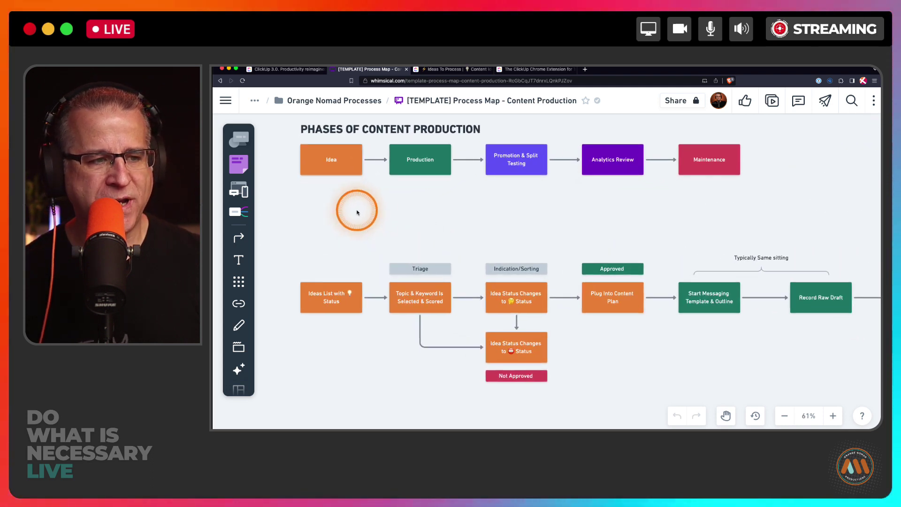
{"action": "scroll", "coordinate": [338, 221], "scroll_direction": "down", "scroll_amount": 3}
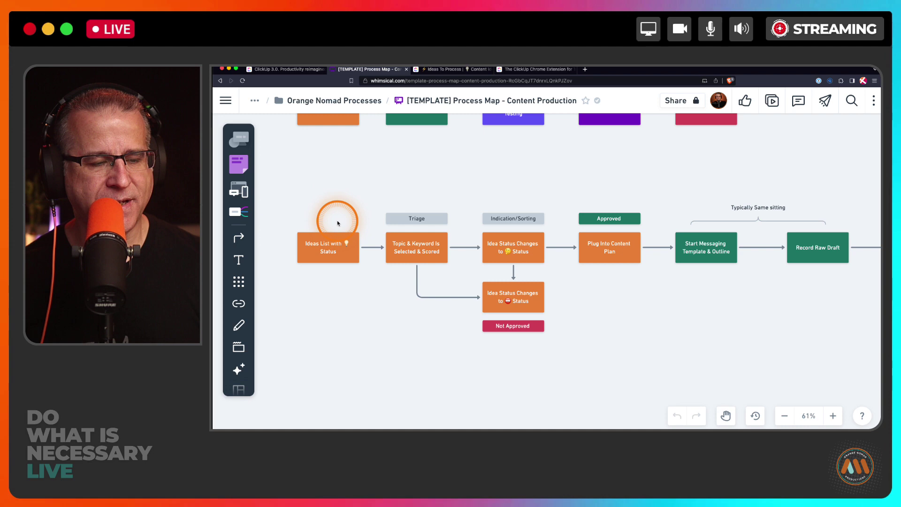
{"action": "scroll", "coordinate": [401, 240], "scroll_direction": "up", "scroll_amount": 1}
{"action": "scroll", "coordinate": [400, 240], "scroll_direction": "up", "scroll_amount": 1}
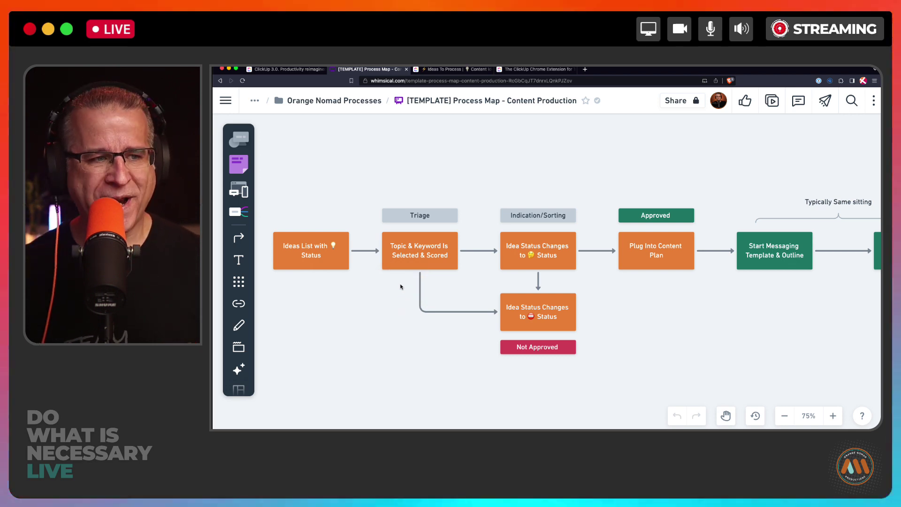
- Go back to ClickUp's Ideas To Process view after a brief look at the Chrome Extension tab
{"action": "left_click", "coordinate": [445, 70]}
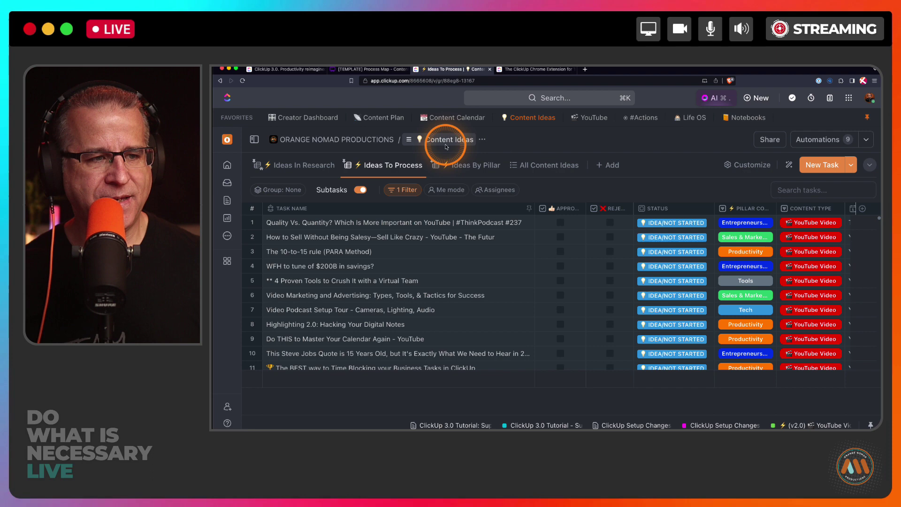
{"action": "left_click", "coordinate": [518, 72]}
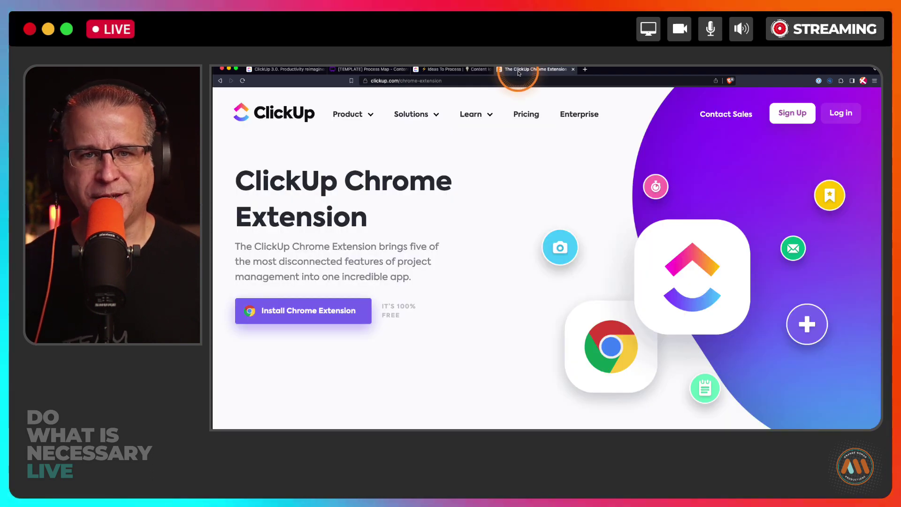
{"action": "left_click", "coordinate": [473, 71]}
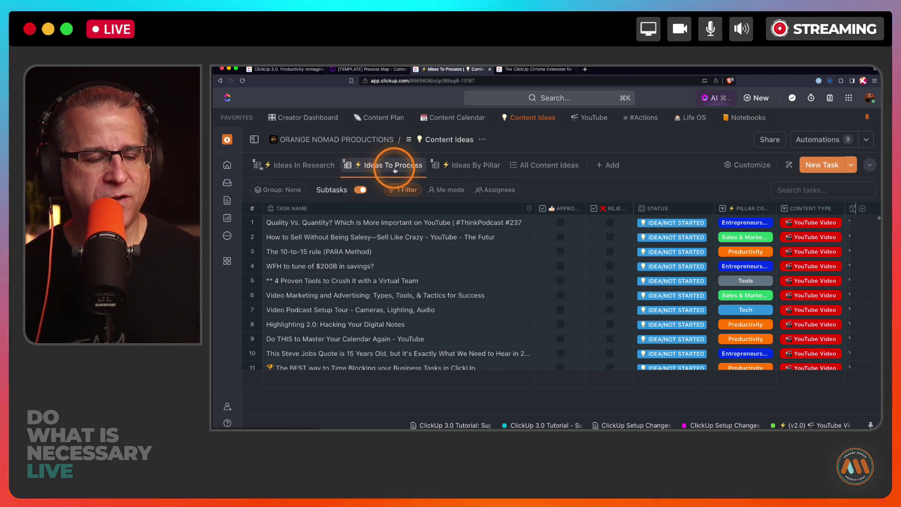
{"action": "left_click_drag", "start_coordinate": [395, 171], "coordinate": [403, 223]}
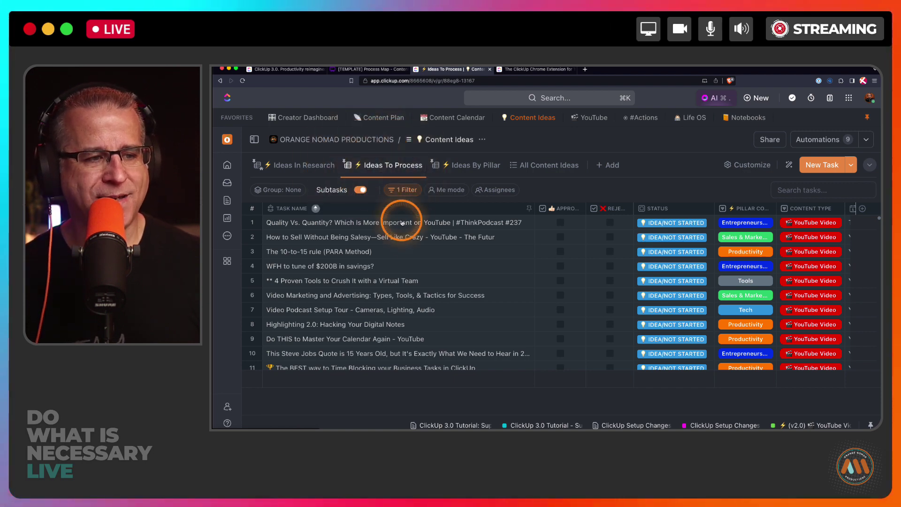
{"action": "left_click", "coordinate": [748, 225]}
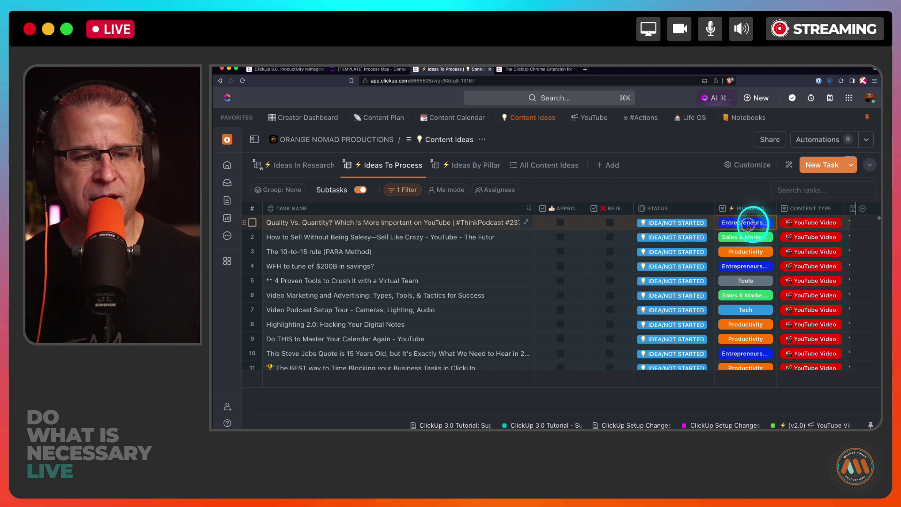
{"action": "left_click", "coordinate": [748, 224]}
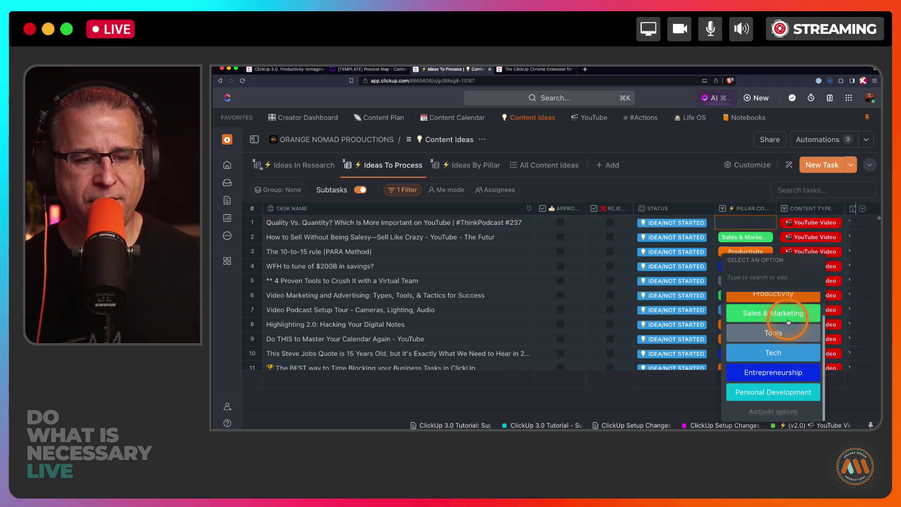
{"action": "scroll", "coordinate": [788, 321], "scroll_direction": "up", "scroll_amount": 2}
{"action": "left_click", "coordinate": [749, 227]}
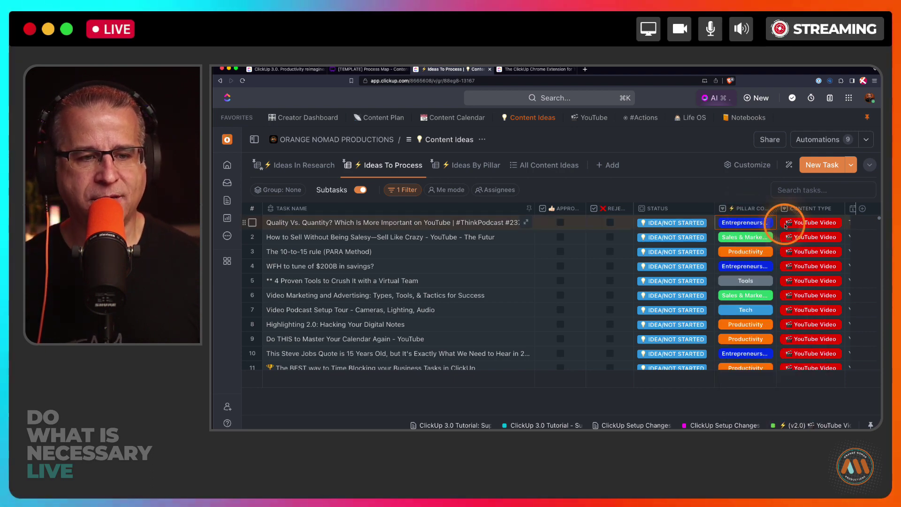
{"action": "left_click", "coordinate": [805, 222]}
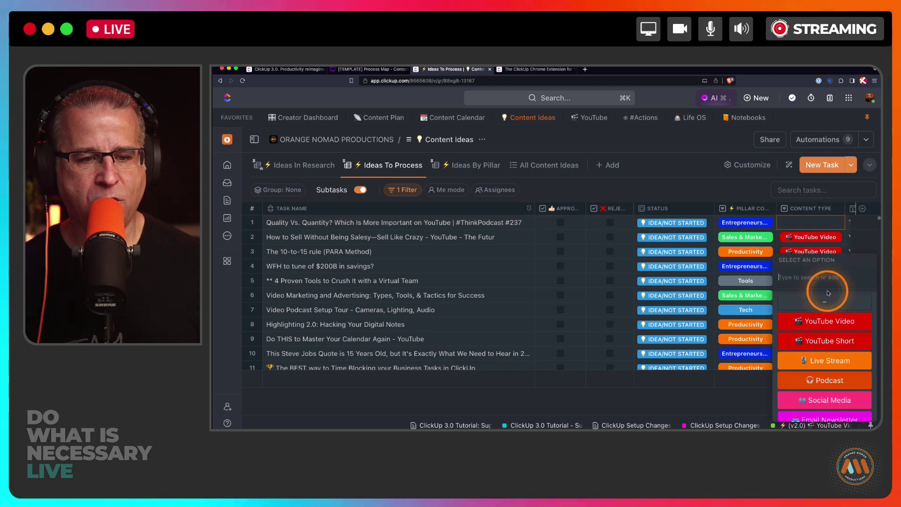
{"action": "scroll", "coordinate": [833, 373], "scroll_direction": "down", "scroll_amount": 3}
{"action": "scroll", "coordinate": [834, 373], "scroll_direction": "up", "scroll_amount": 3}
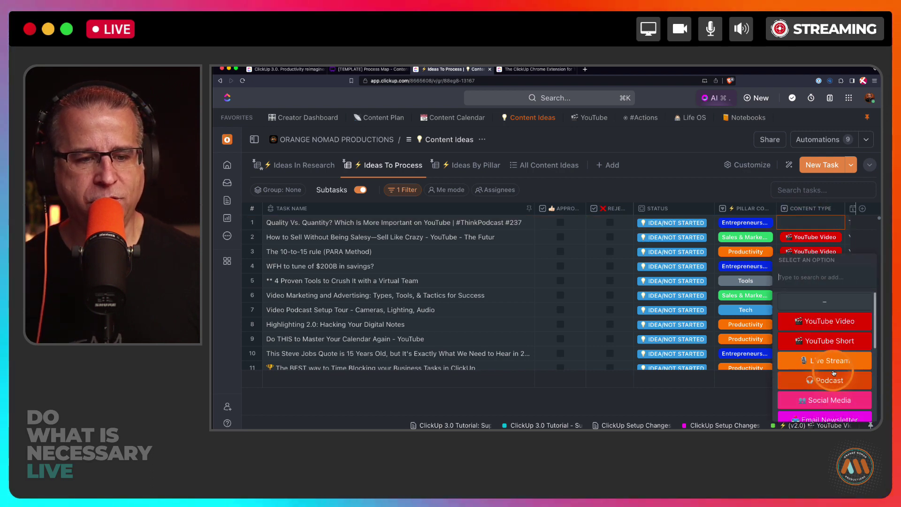
{"action": "key", "text": "Down"}
{"action": "key", "text": "Return"}
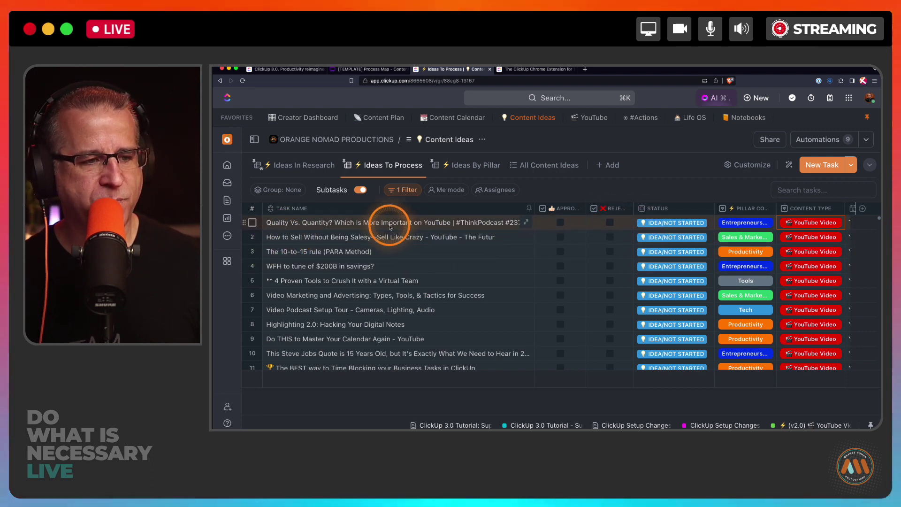
{"action": "scroll", "coordinate": [445, 288], "scroll_direction": "down", "scroll_amount": 3}
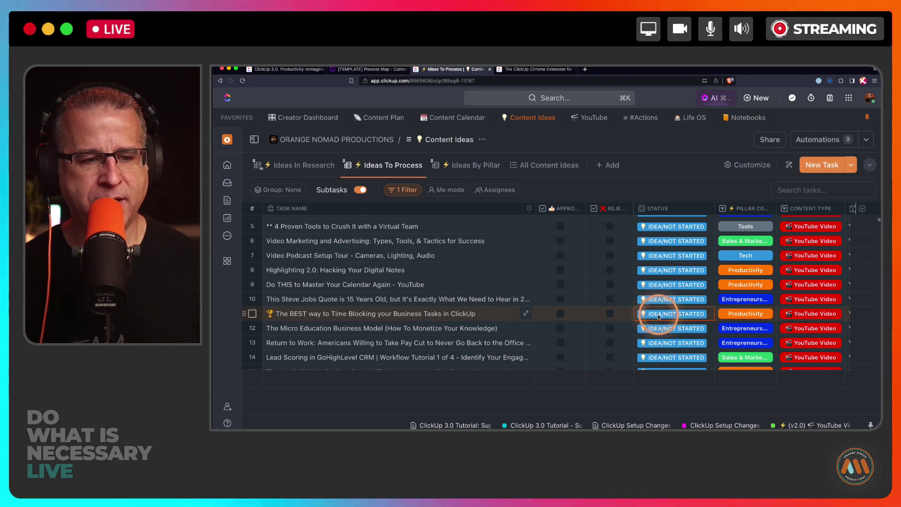
{"action": "left_click", "coordinate": [658, 317]}
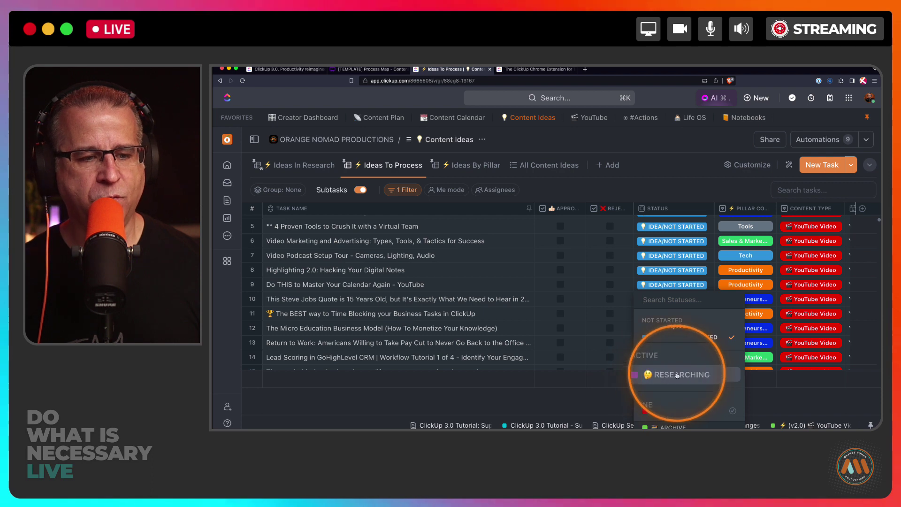
{"action": "left_click", "coordinate": [652, 193]}
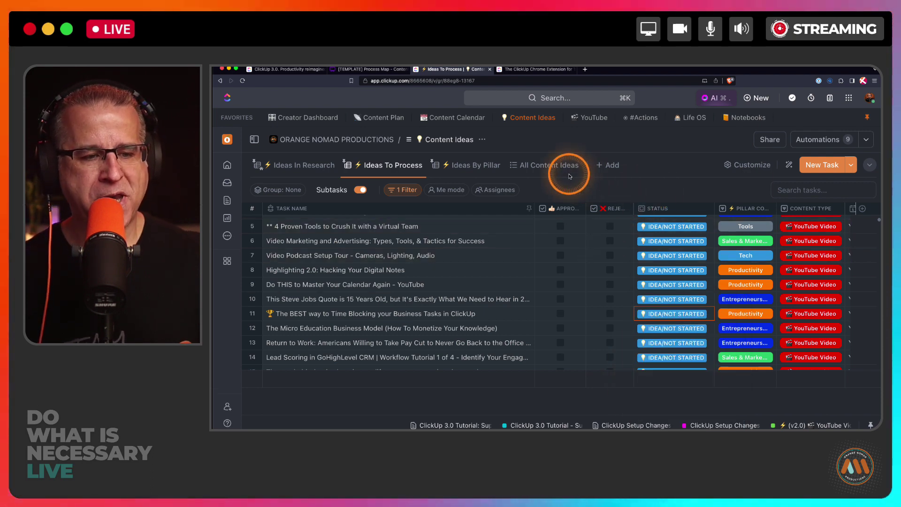
- Show the Ideas In Research view with four Productivity ideas and one Tools idea at RESEARCHING
{"action": "left_click", "coordinate": [308, 165]}
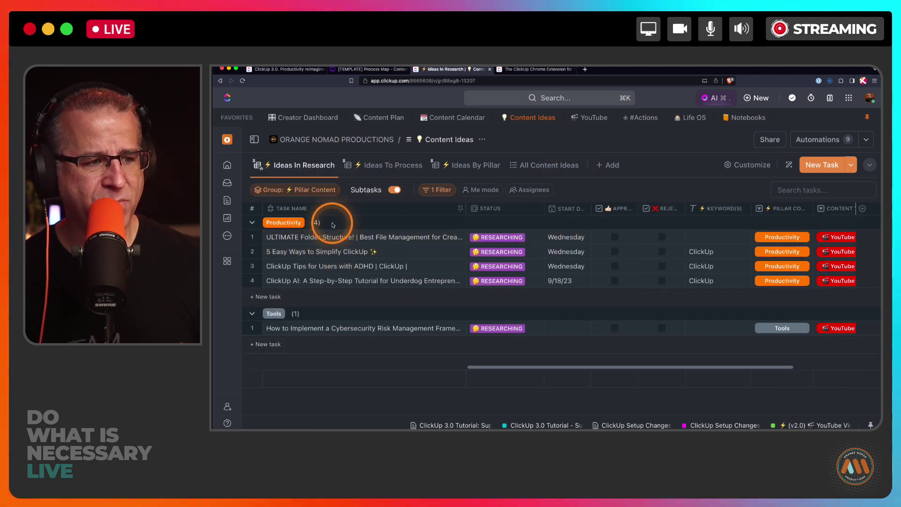
{"action": "key", "text": "super+alt+8"}
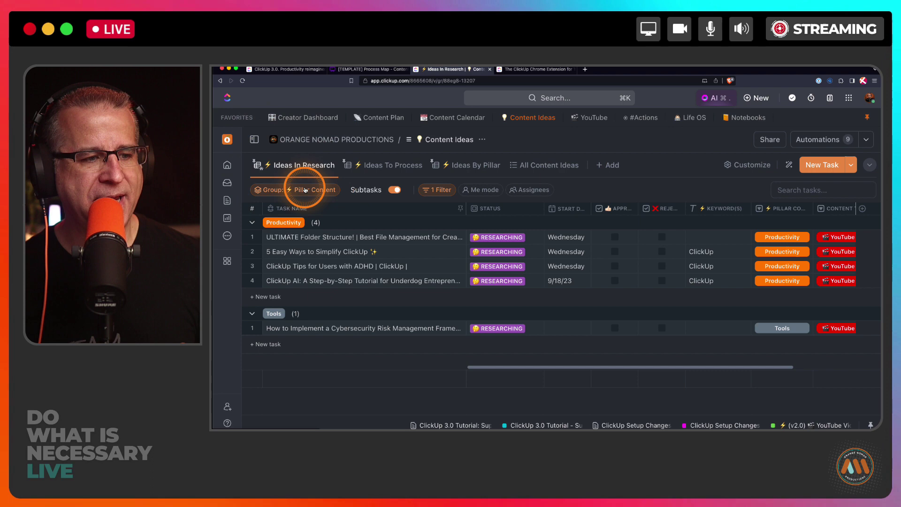
{"action": "key", "text": "super+alt+8"}
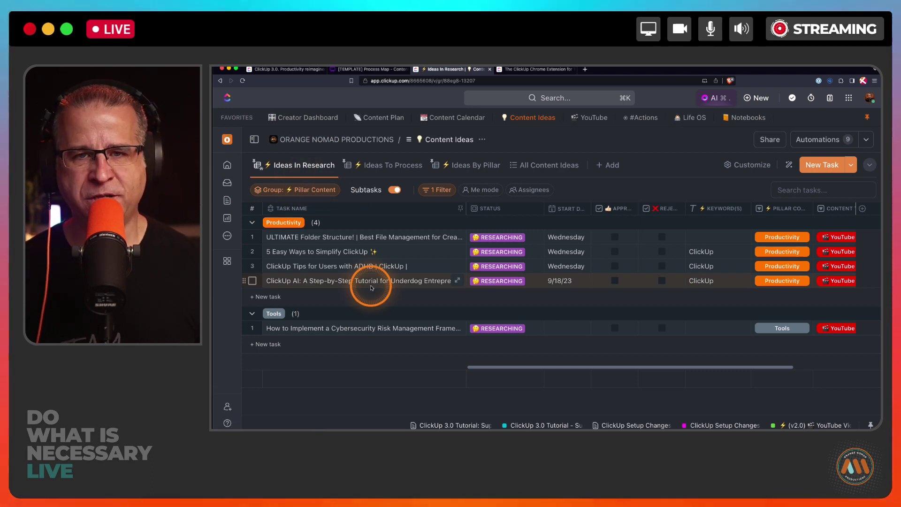
{"action": "left_click", "coordinate": [372, 172]}
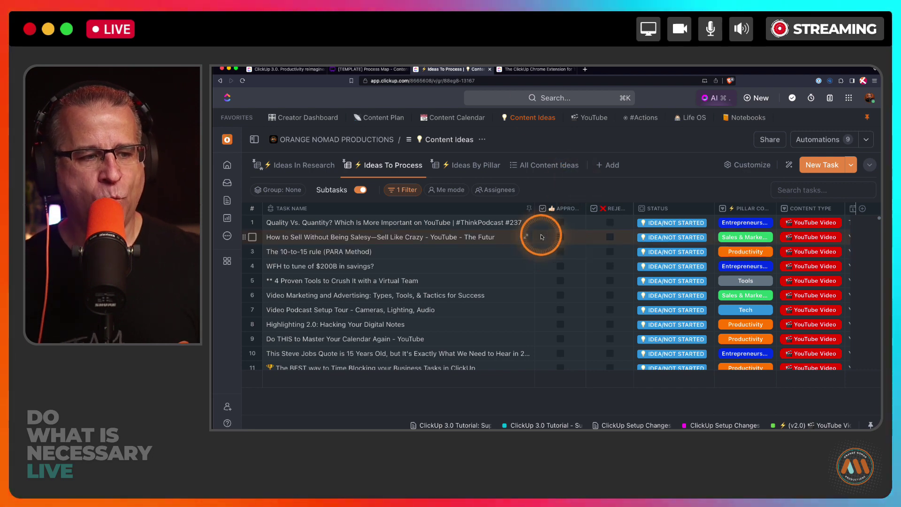
{"action": "left_click", "coordinate": [301, 164]}
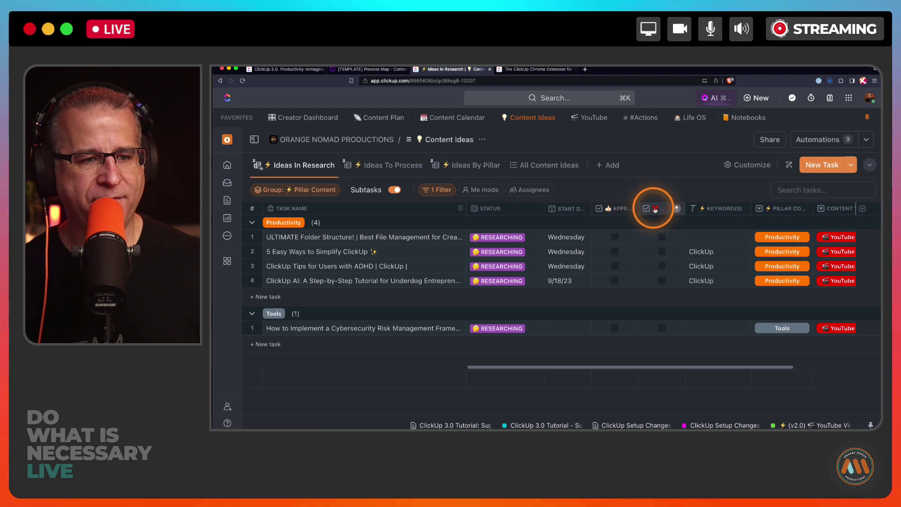
- From Ideas To Process, bring up the Content Ideas automations manager listing its 9 active rules
{"action": "left_click", "coordinate": [396, 165]}
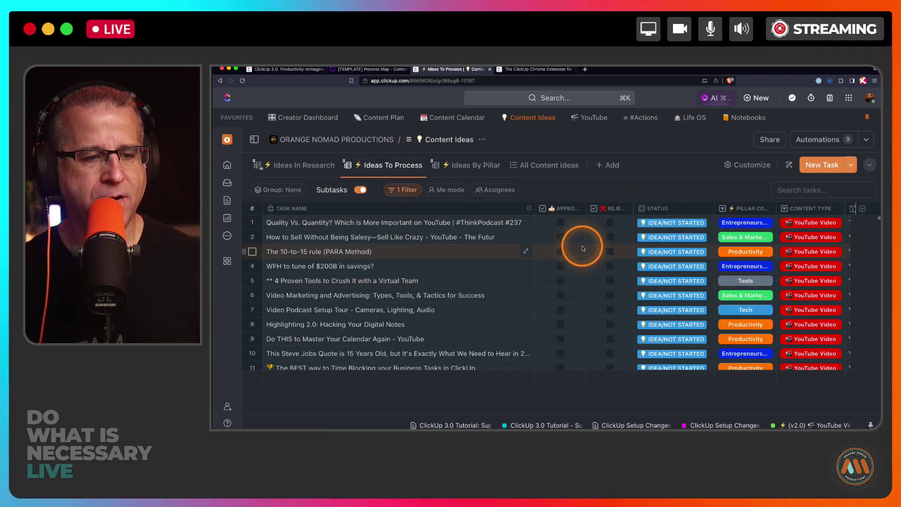
{"action": "mouse_move", "coordinate": [566, 208]}
{"action": "left_mouse_down"}
{"action": "mouse_move", "coordinate": [606, 207]}
{"action": "mouse_move", "coordinate": [568, 225]}
{"action": "left_mouse_up"}
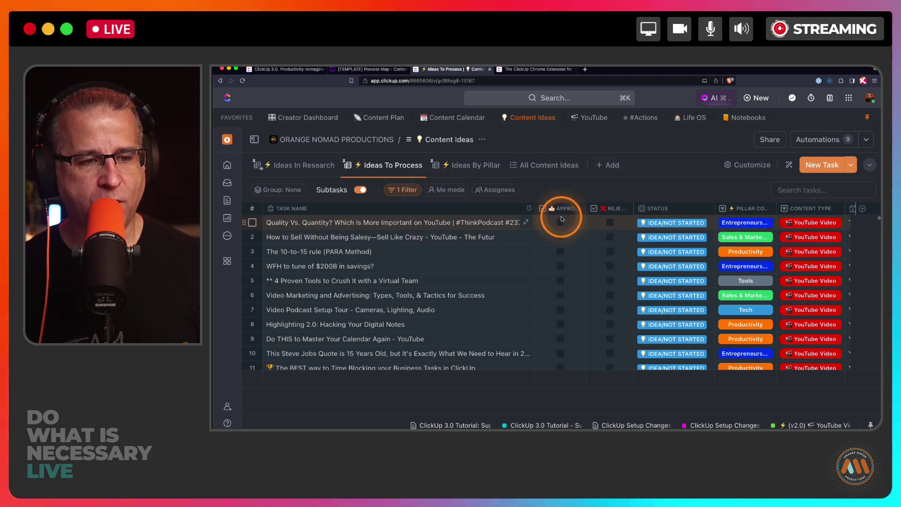
{"action": "left_click", "coordinate": [817, 139]}
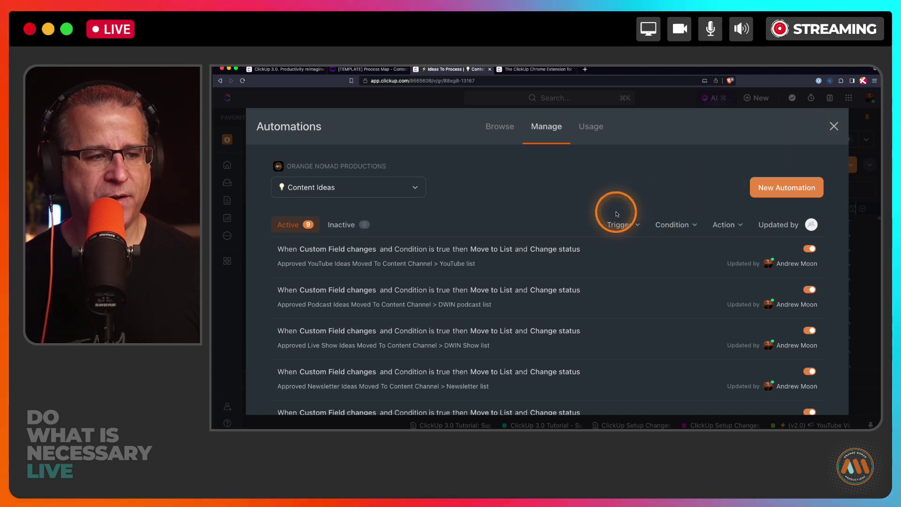
{"action": "scroll", "coordinate": [617, 214], "scroll_direction": "down", "scroll_amount": 1}
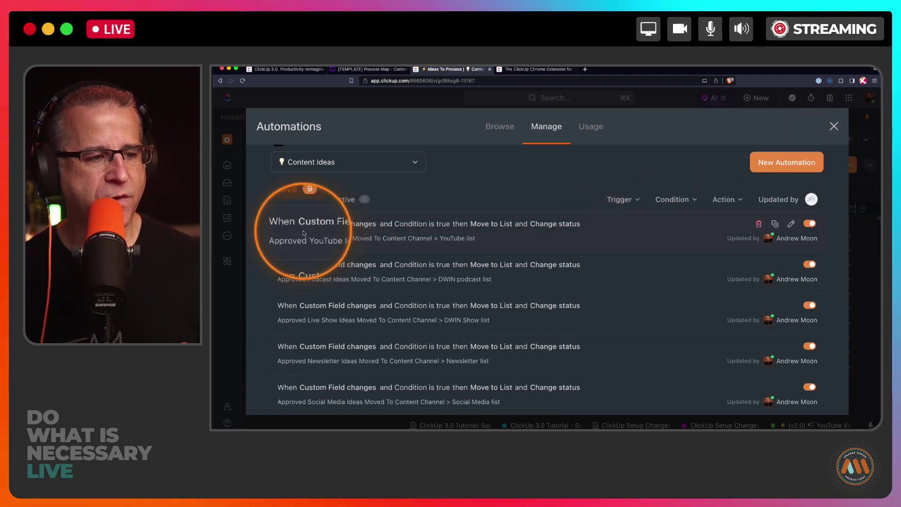
- Inspect the rule: Content Type = YouTube Video moves ideas to the YouTube list with status TO DO
{"action": "left_click", "coordinate": [791, 226]}
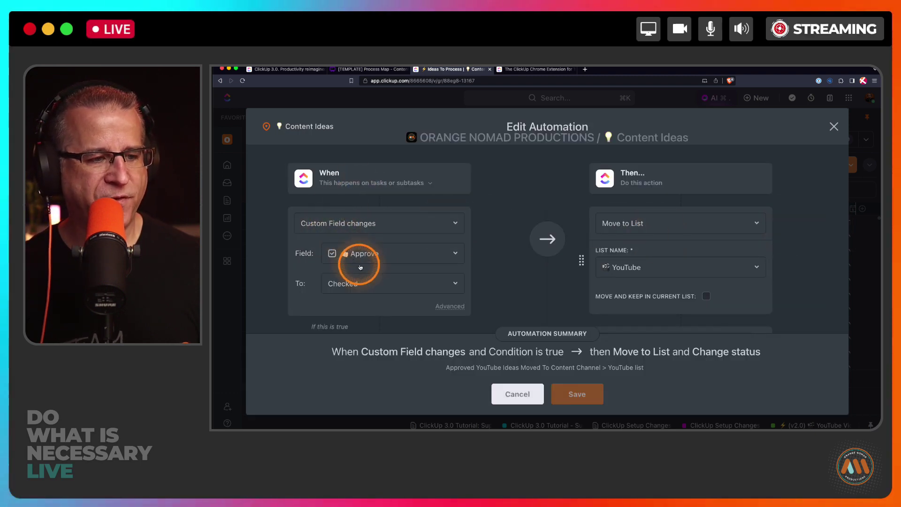
{"action": "scroll", "coordinate": [371, 259], "scroll_direction": "down", "scroll_amount": 4}
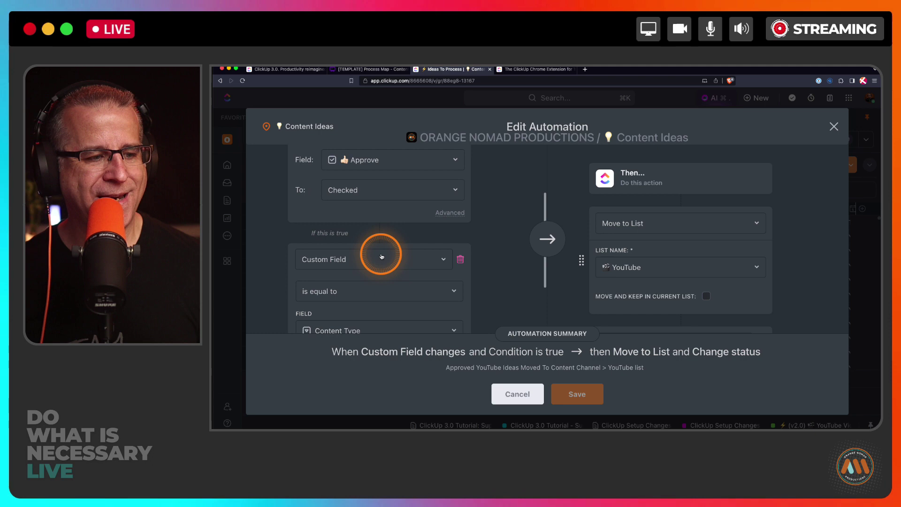
{"action": "scroll", "coordinate": [382, 256], "scroll_direction": "down", "scroll_amount": 3}
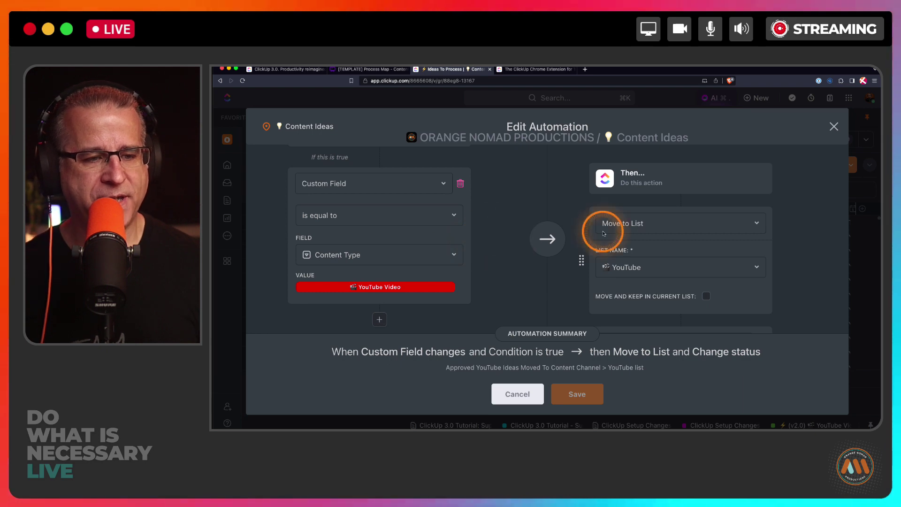
{"action": "scroll", "coordinate": [659, 240], "scroll_direction": "down", "scroll_amount": 2}
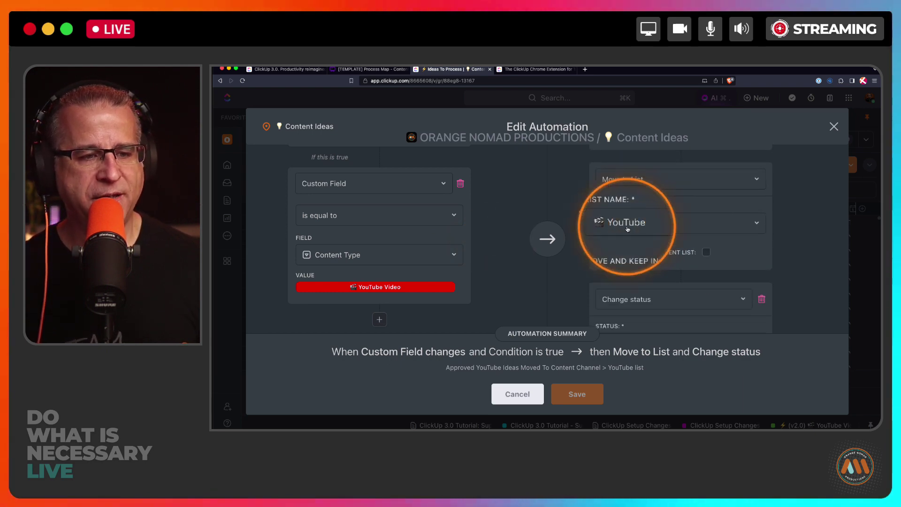
{"action": "scroll", "coordinate": [635, 230], "scroll_direction": "down", "scroll_amount": 3}
{"action": "scroll", "coordinate": [636, 230], "scroll_direction": "down", "scroll_amount": 1}
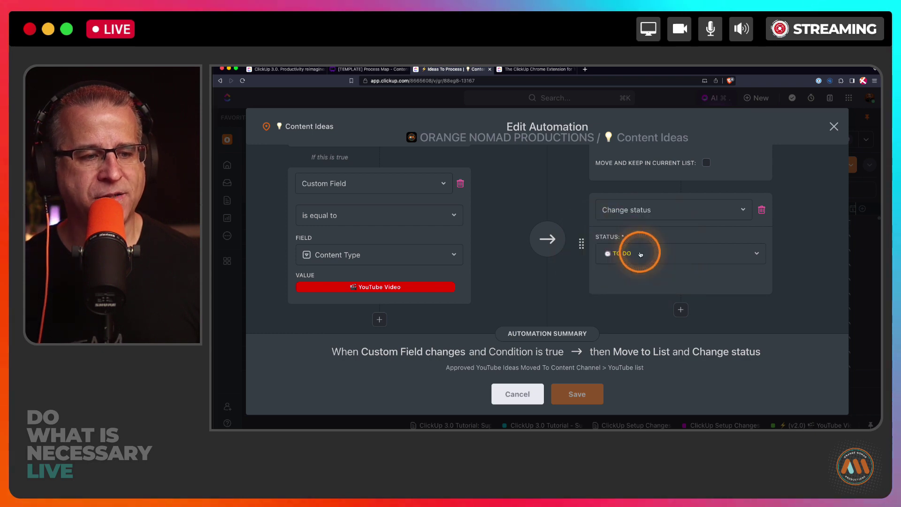
{"action": "left_click", "coordinate": [833, 127]}
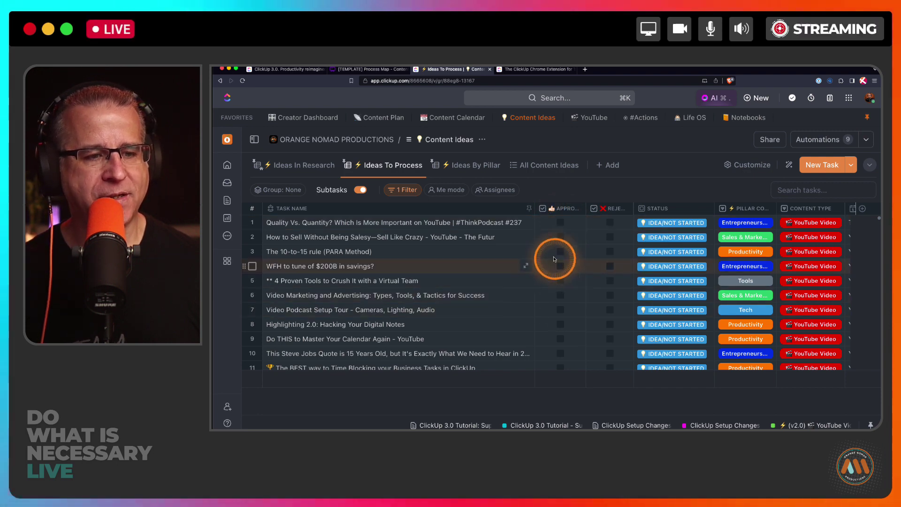
- Tick Approve on row 11, 'The BEST way to Time Blocking your Business Tasks in ClickUp'
{"action": "left_click", "coordinate": [591, 120]}
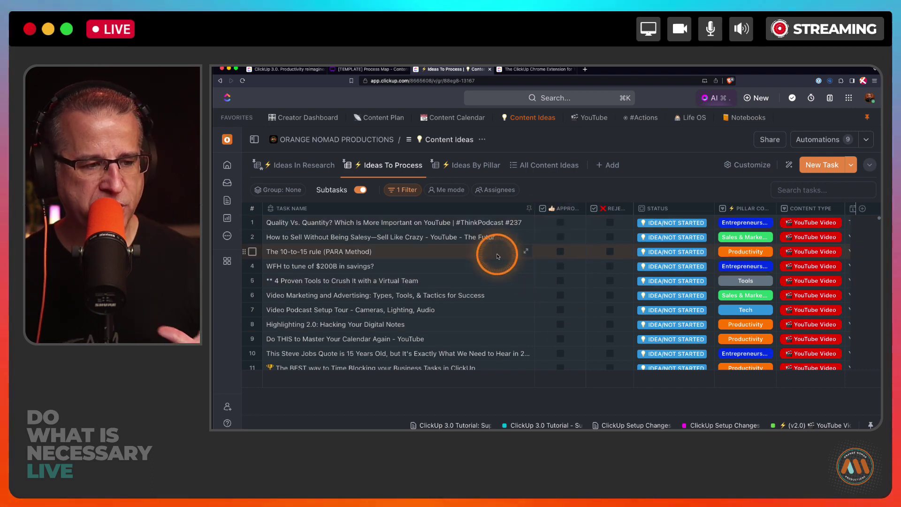
{"action": "scroll", "coordinate": [557, 336], "scroll_direction": "down", "scroll_amount": 2}
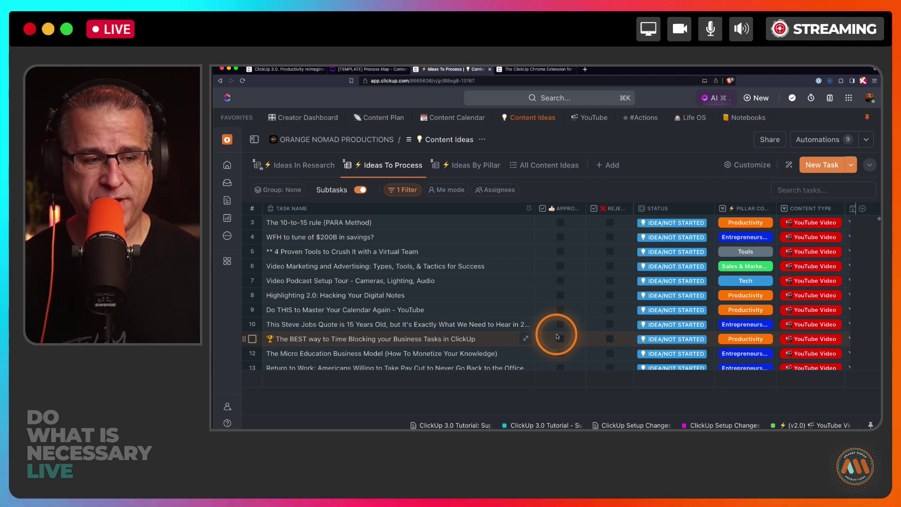
{"action": "left_click", "coordinate": [558, 343]}
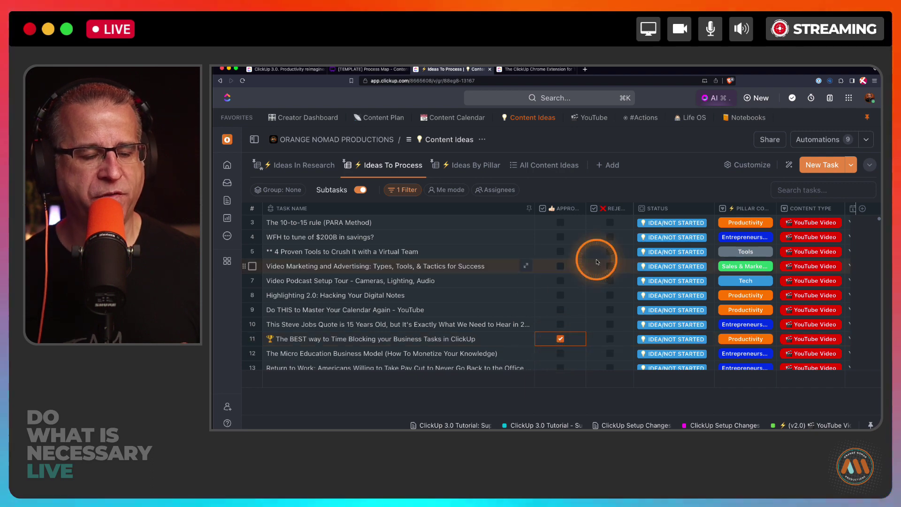
{"action": "left_click", "coordinate": [656, 339]}
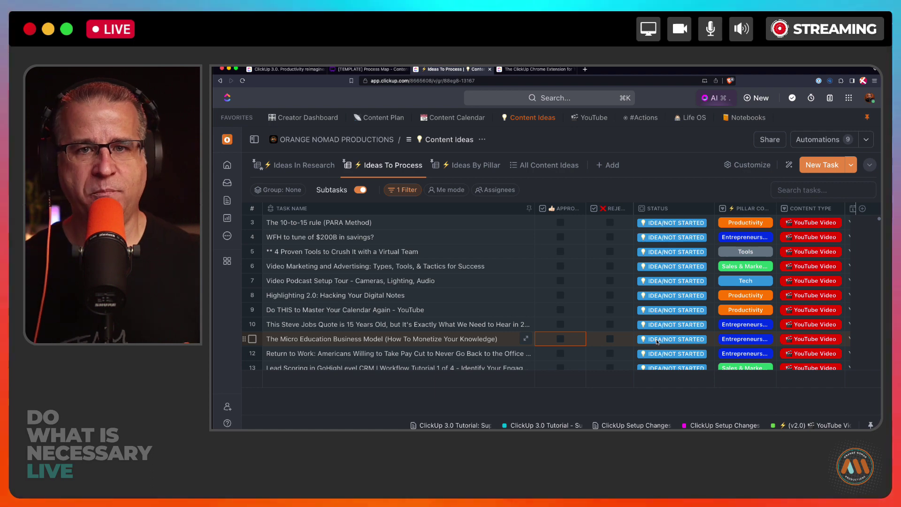
- Confirm the Time Blocking idea appears under TO DO in the YouTube list's 00. To Action view
{"action": "left_click", "coordinate": [590, 119]}
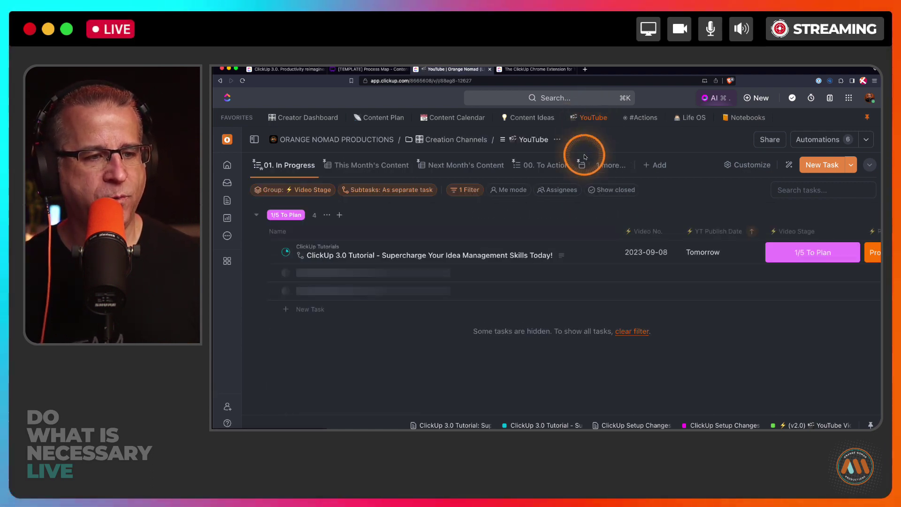
{"action": "left_click", "coordinate": [532, 166]}
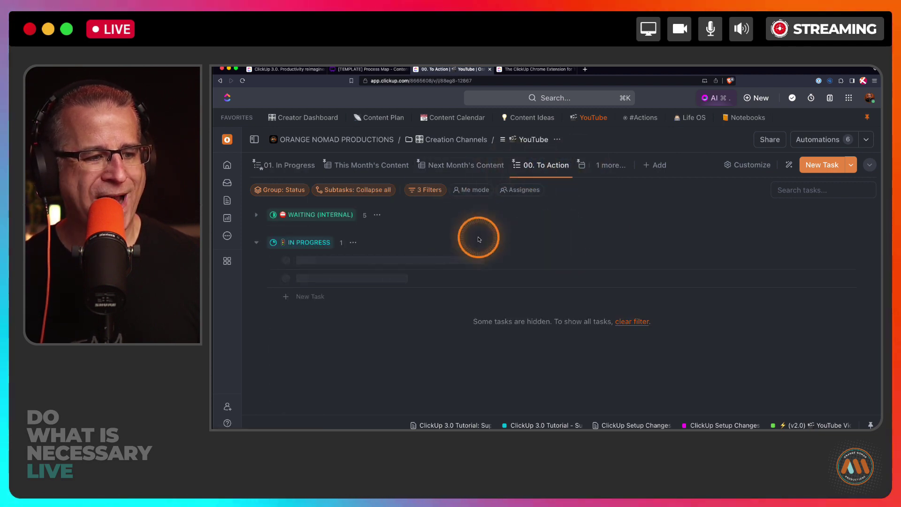
{"action": "scroll", "coordinate": [469, 271], "scroll_direction": "down", "scroll_amount": 3}
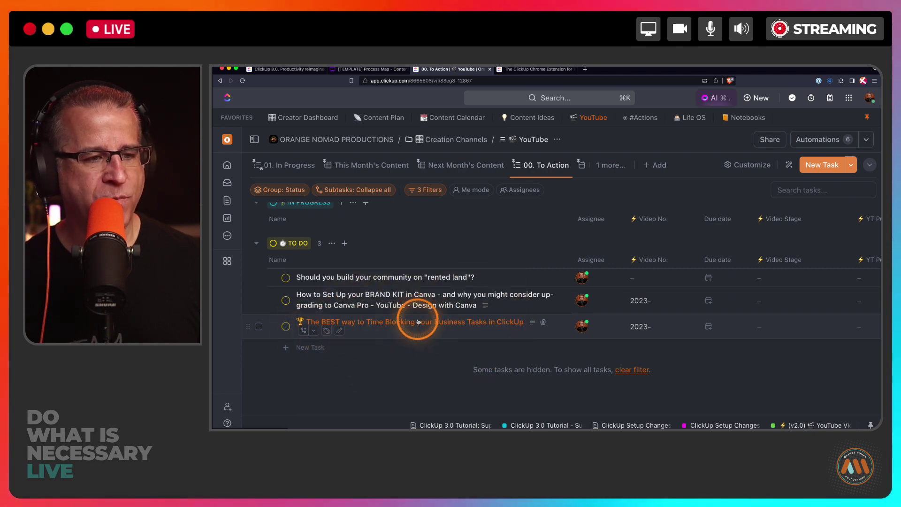
{"action": "left_click", "coordinate": [228, 261]}
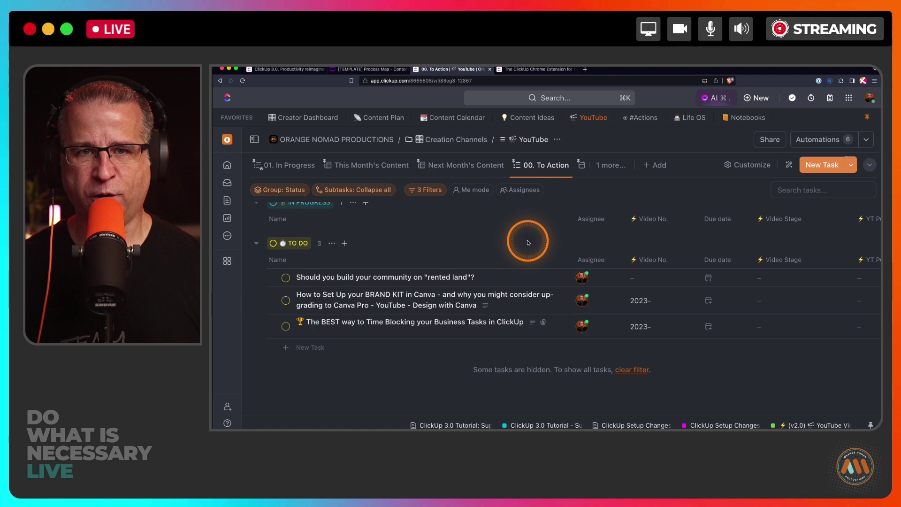
- Back in Content Ideas, move from the Ideas By Pillar view to the Ideas To Process view
{"action": "left_click", "coordinate": [530, 118]}
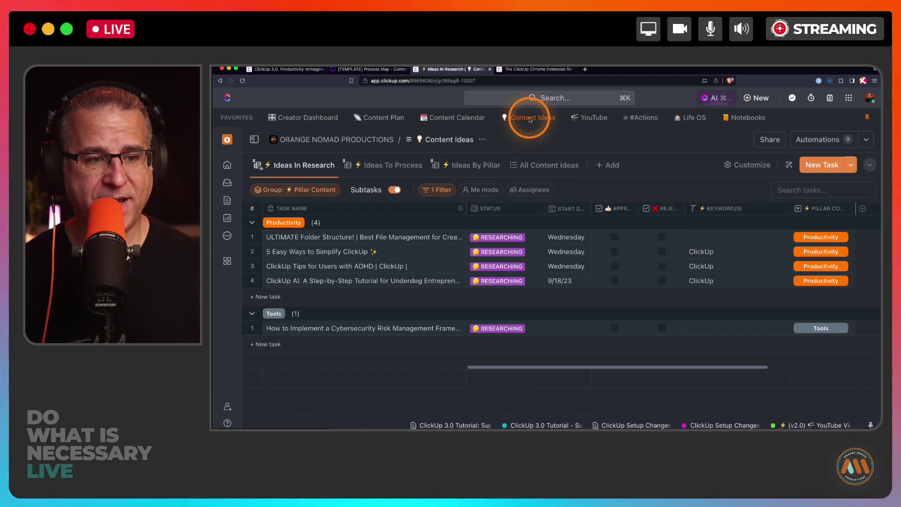
{"action": "left_click", "coordinate": [469, 170]}
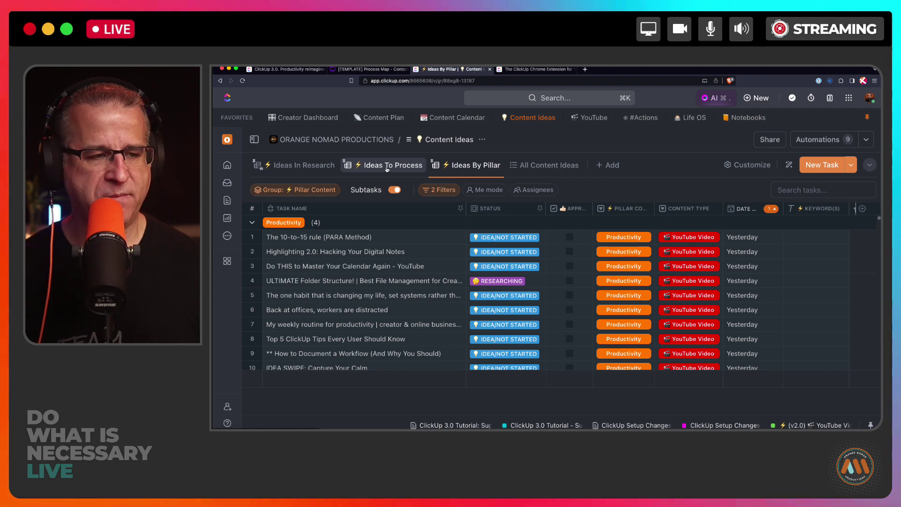
{"action": "left_click", "coordinate": [388, 169]}
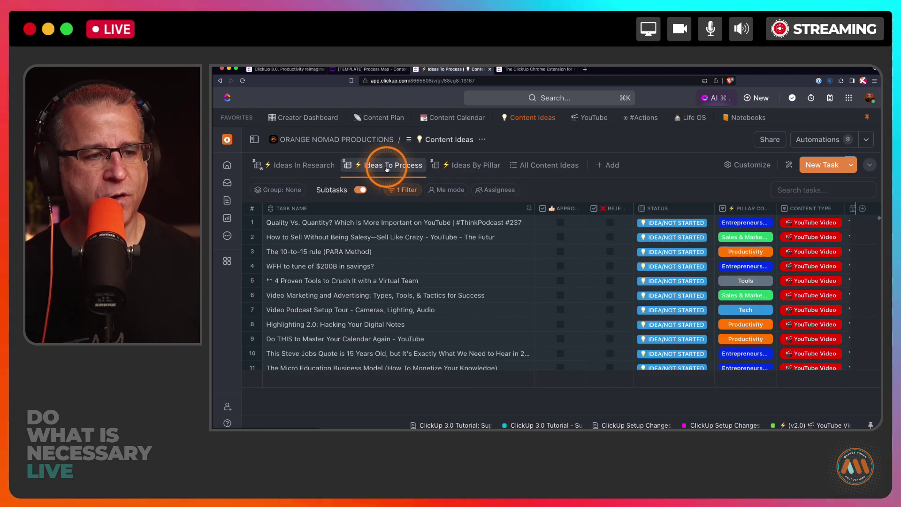
{"action": "left_click", "coordinate": [823, 141]}
{"action": "scroll", "coordinate": [404, 295], "scroll_direction": "down", "scroll_amount": 5}
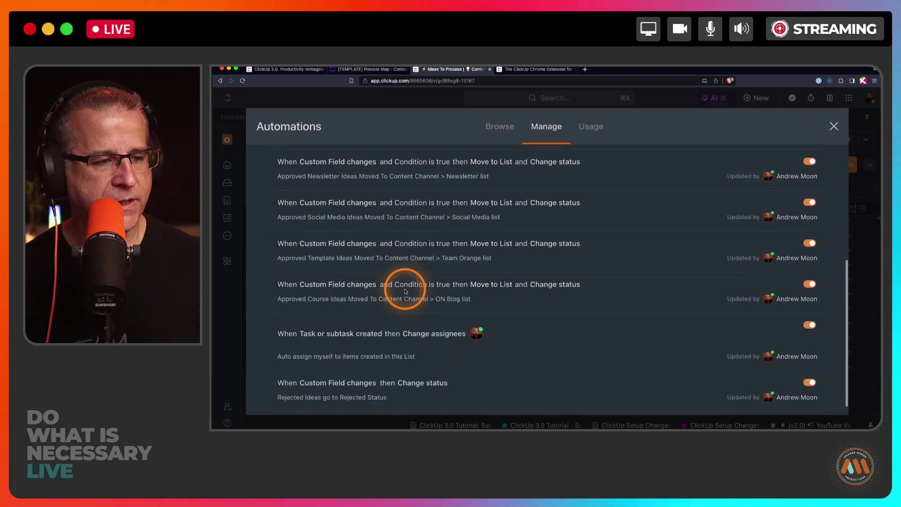
{"action": "scroll", "coordinate": [405, 291], "scroll_direction": "down", "scroll_amount": 1}
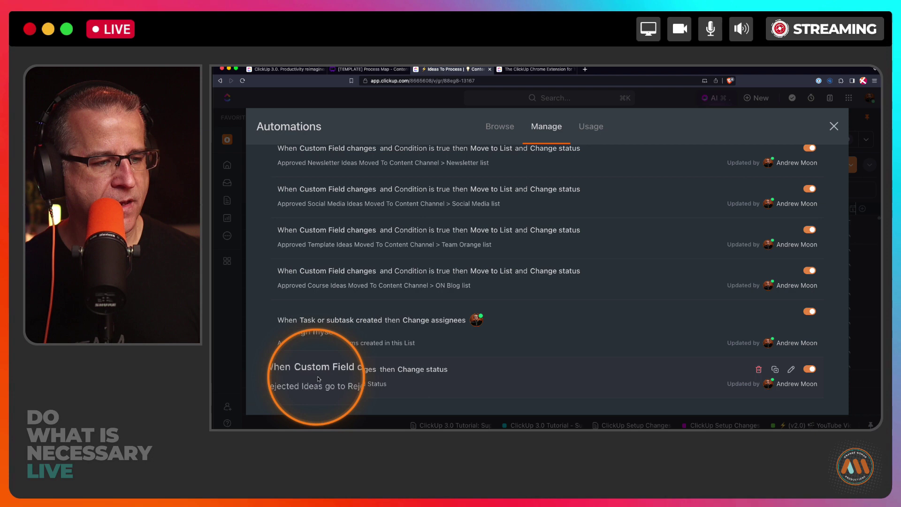
{"action": "left_click", "coordinate": [791, 369]}
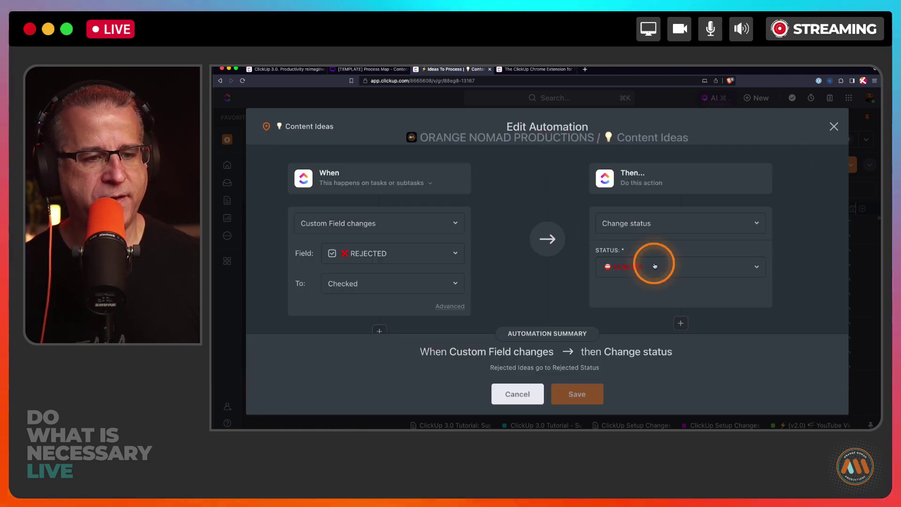
{"action": "scroll", "coordinate": [503, 238], "scroll_direction": "down", "scroll_amount": 1}
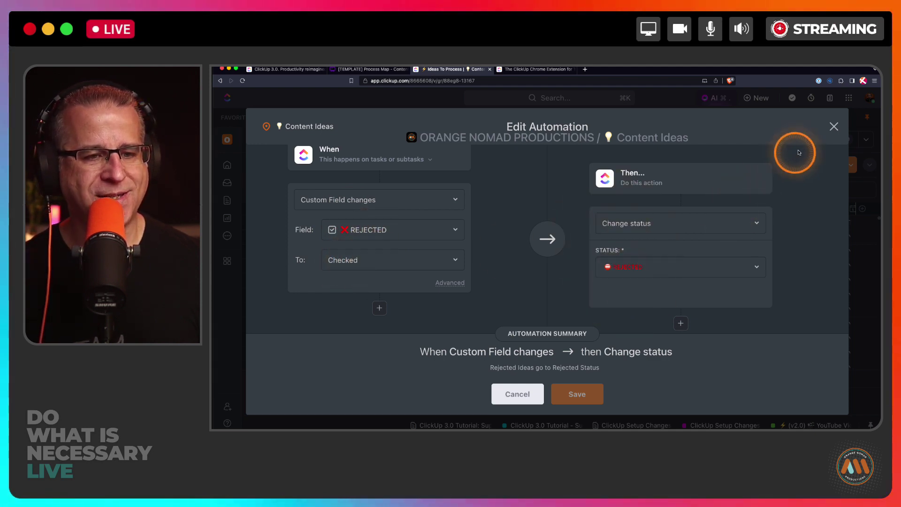
- Close the automation editor and check the list's status filter under '1 Filter'
{"action": "left_click", "coordinate": [833, 127]}
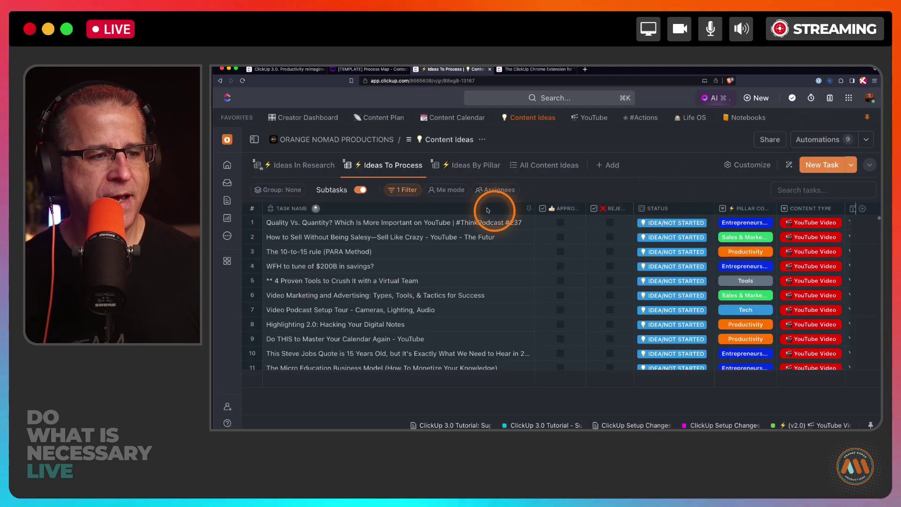
{"action": "left_click", "coordinate": [407, 191]}
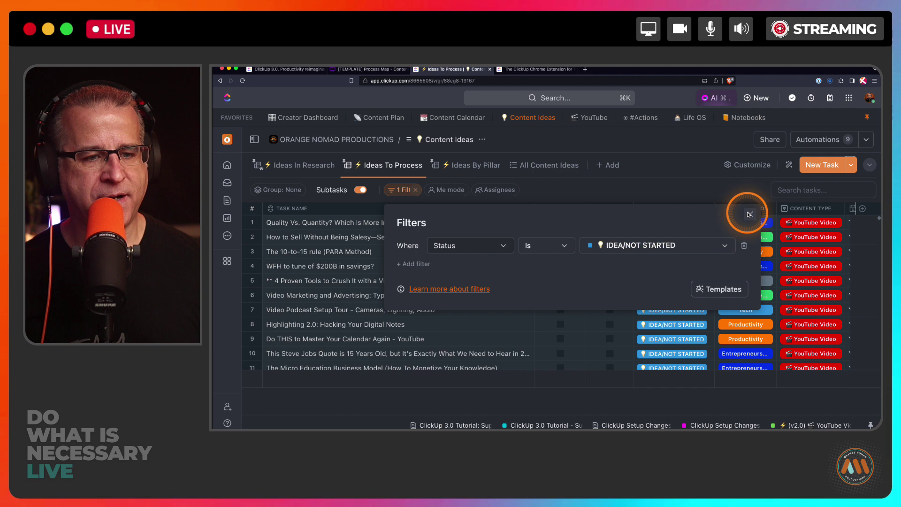
{"action": "left_click", "coordinate": [750, 215]}
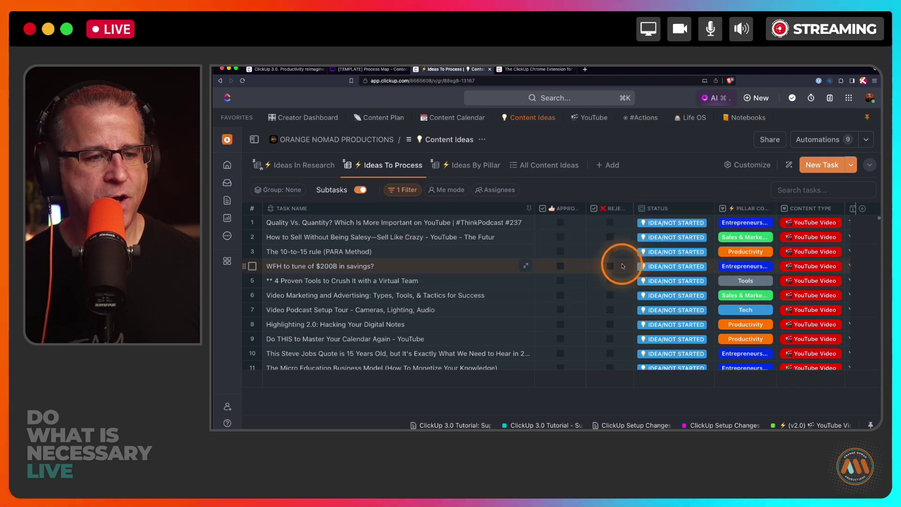
- Tick Rejected on row 9, 'Do THIS to Master Your Calendar Again'
{"action": "left_click", "coordinate": [610, 338]}
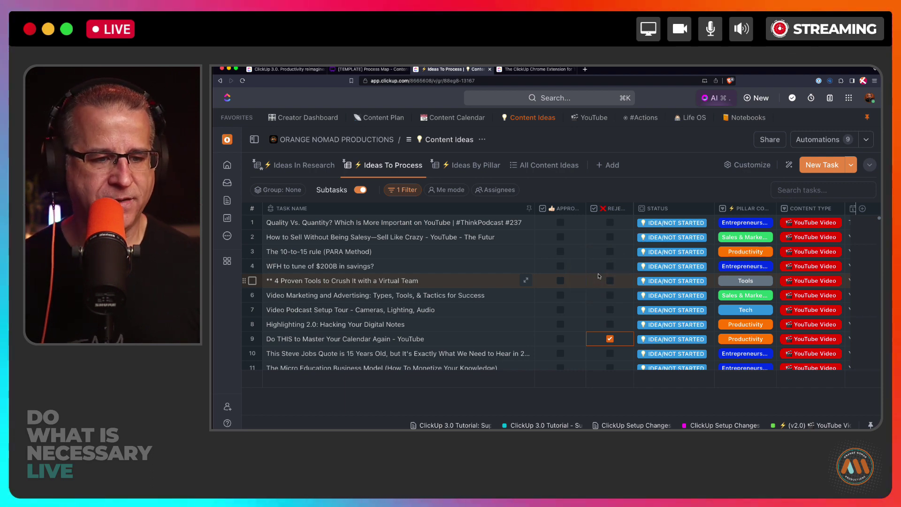
{"action": "left_click", "coordinate": [610, 341]}
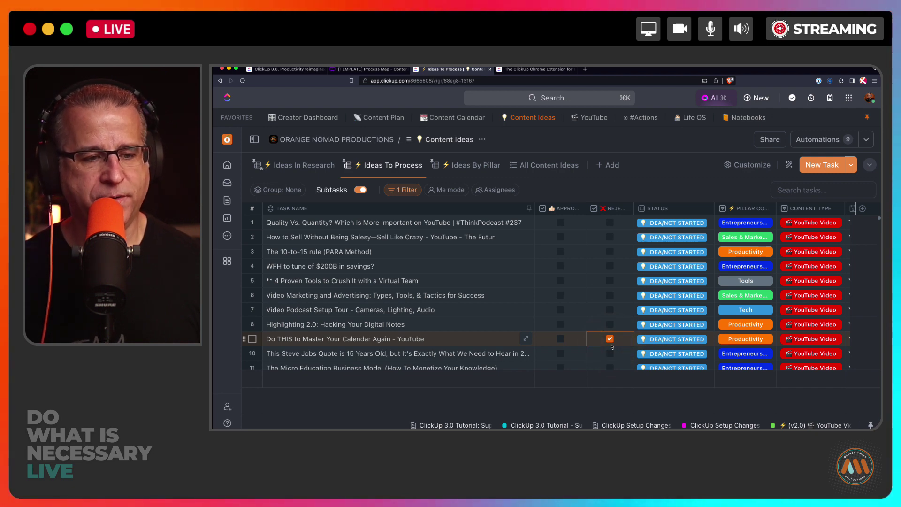
{"action": "left_click", "coordinate": [609, 287]}
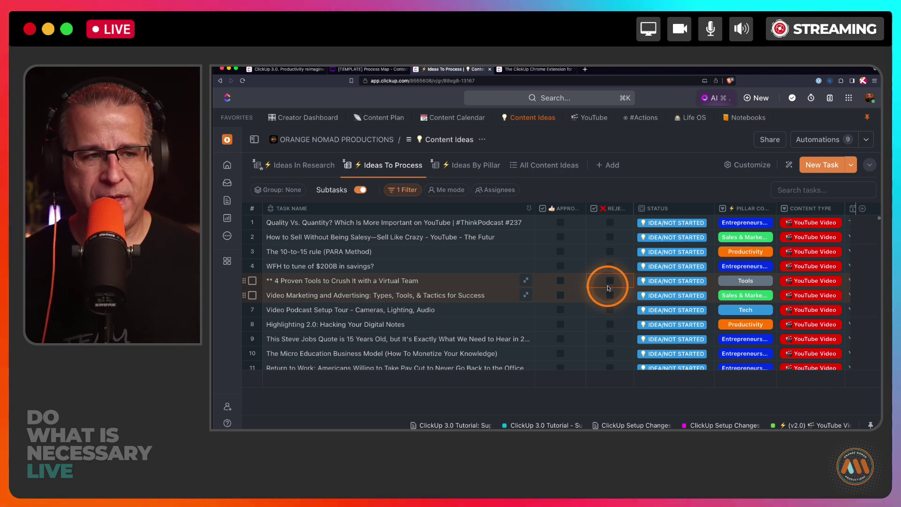
{"action": "left_click", "coordinate": [371, 69]}
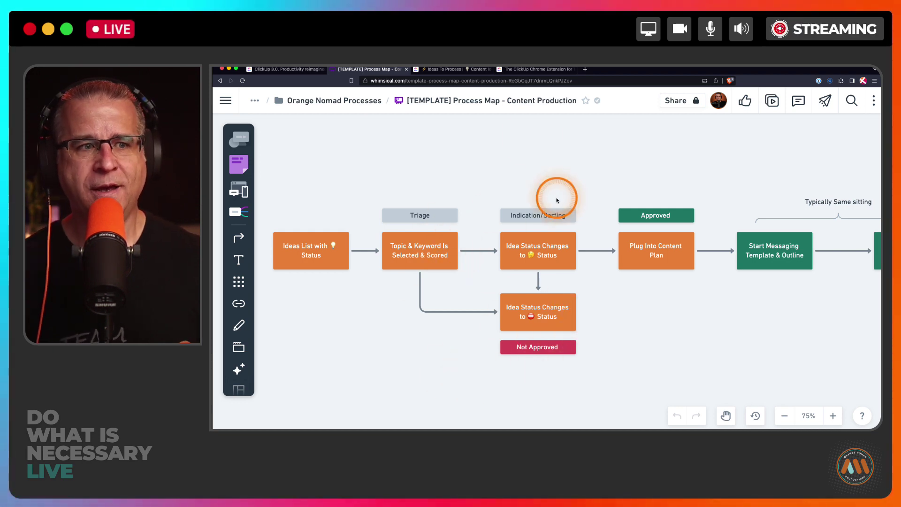
{"action": "left_click", "coordinate": [452, 70]}
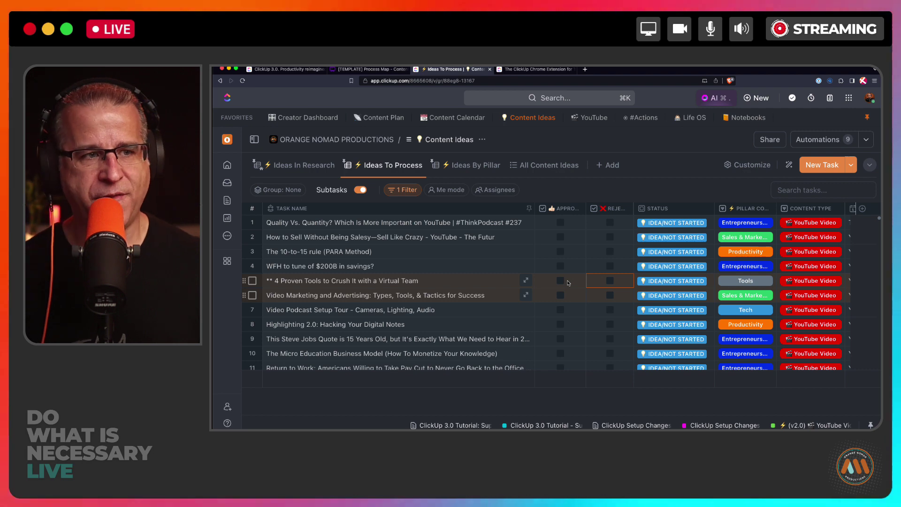
{"action": "left_click", "coordinate": [371, 70]}
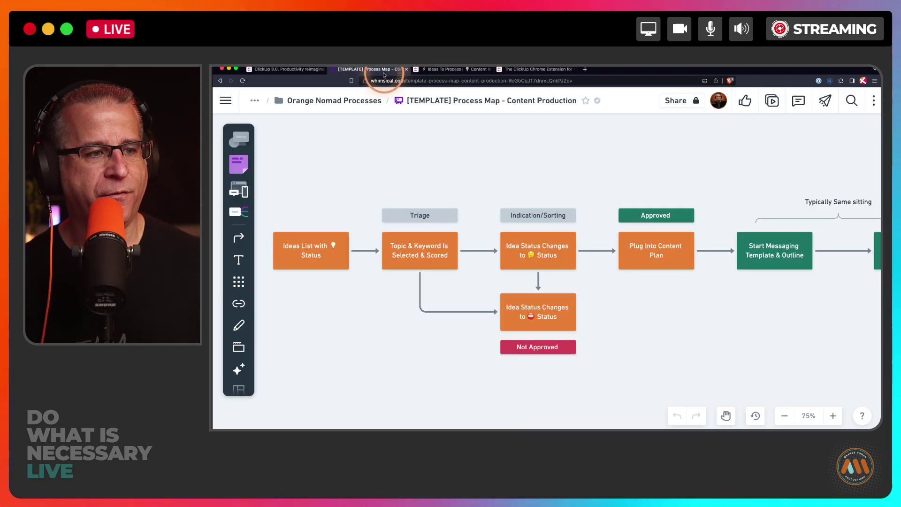
{"action": "scroll", "coordinate": [670, 268], "scroll_direction": "right", "scroll_amount": 4}
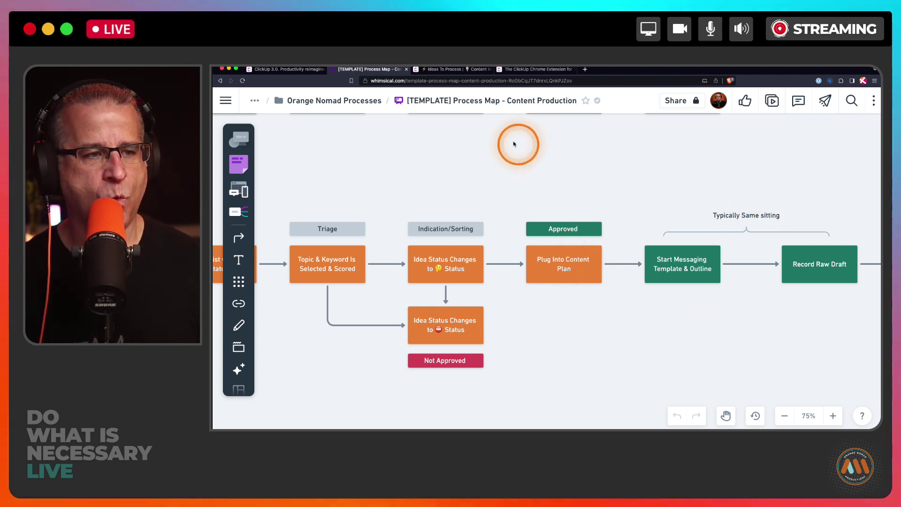
{"action": "left_click", "coordinate": [453, 70]}
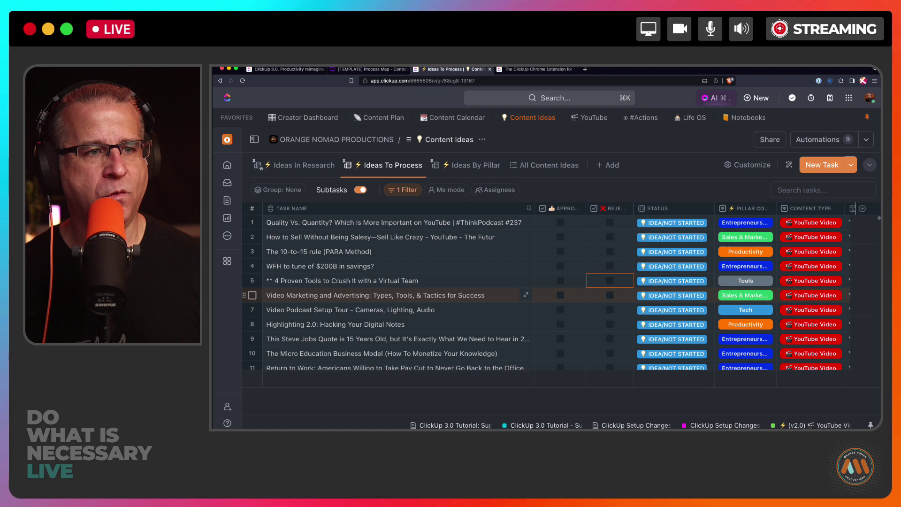